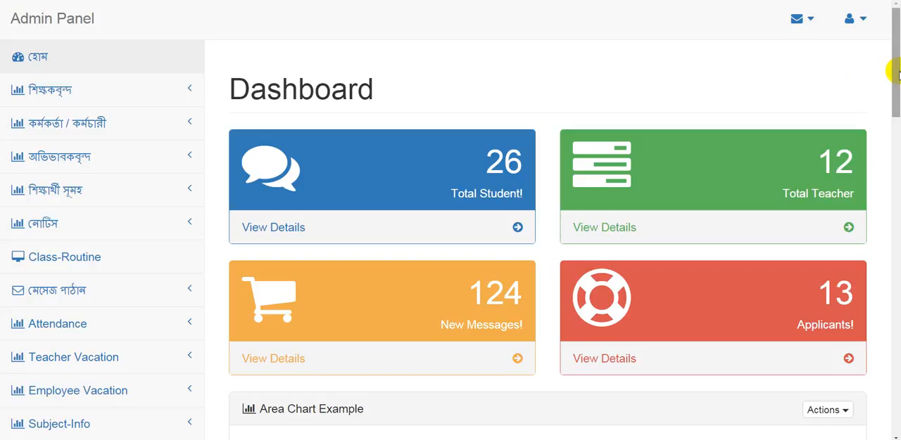
scroll(897, 73, down, 1)
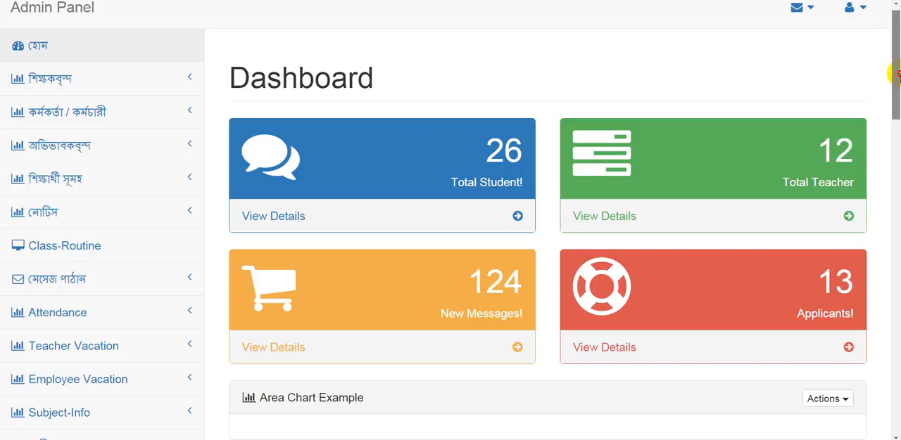
scroll(895, 73, down, 1)
scroll(895, 74, up, 1)
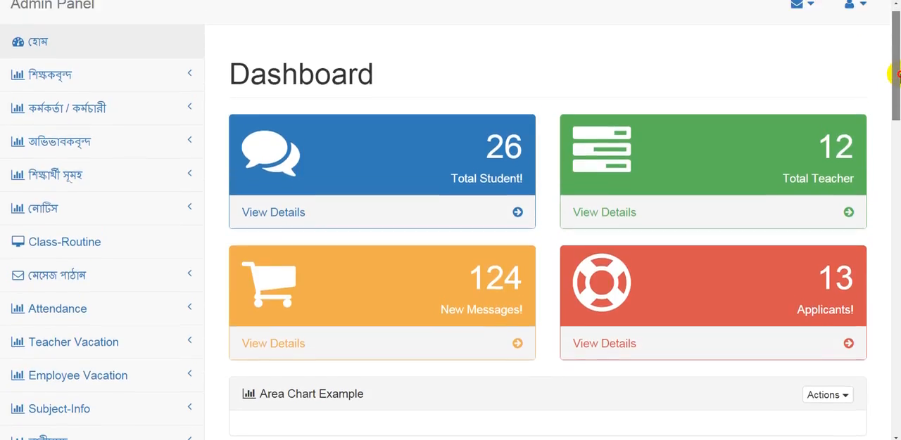
scroll(893, 73, up, 1)
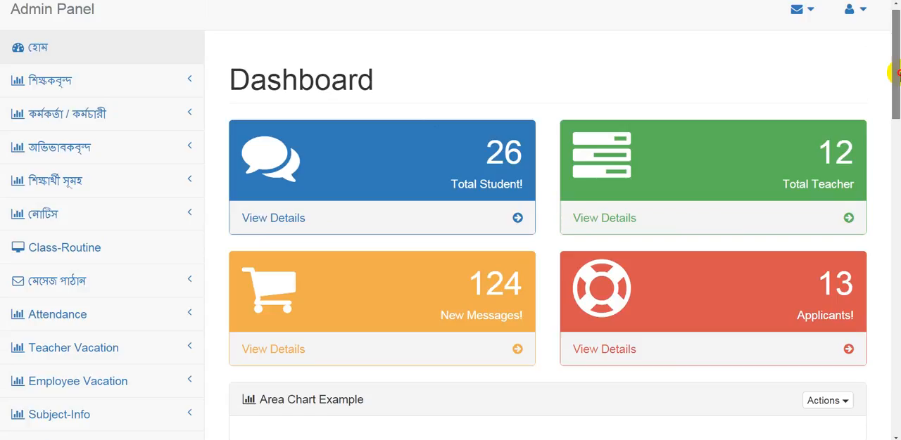
scroll(895, 74, down, 1)
scroll(894, 73, up, 1)
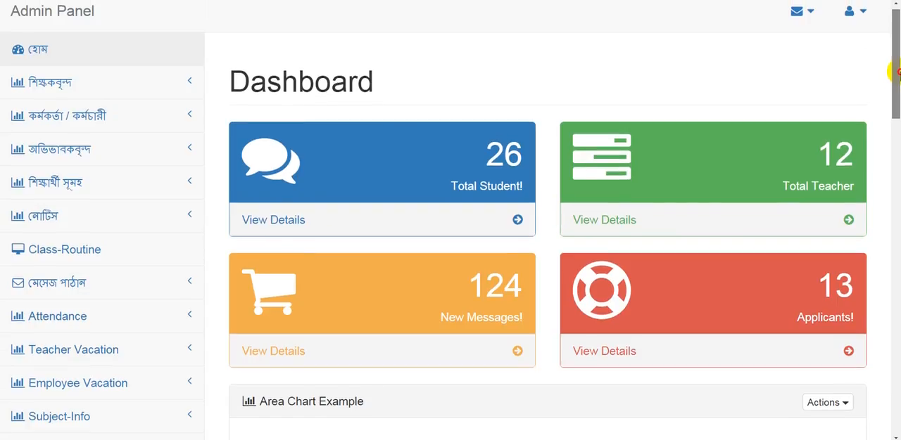
scroll(894, 71, up, 1)
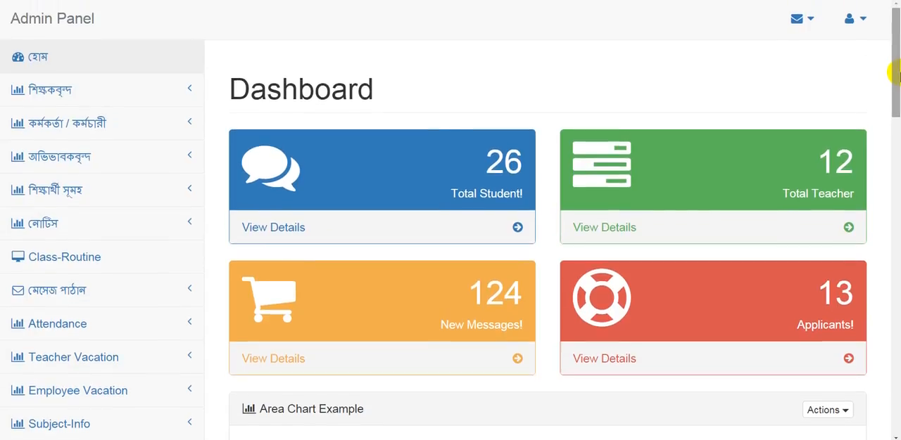
click(897, 77)
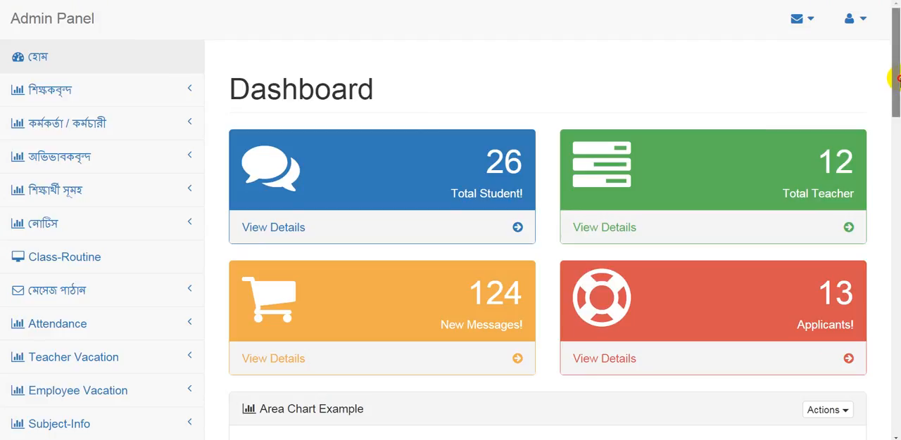
mouse_move(895, 79)
mouse_down()
mouse_move(895, 117)
mouse_move(895, 69)
mouse_up()
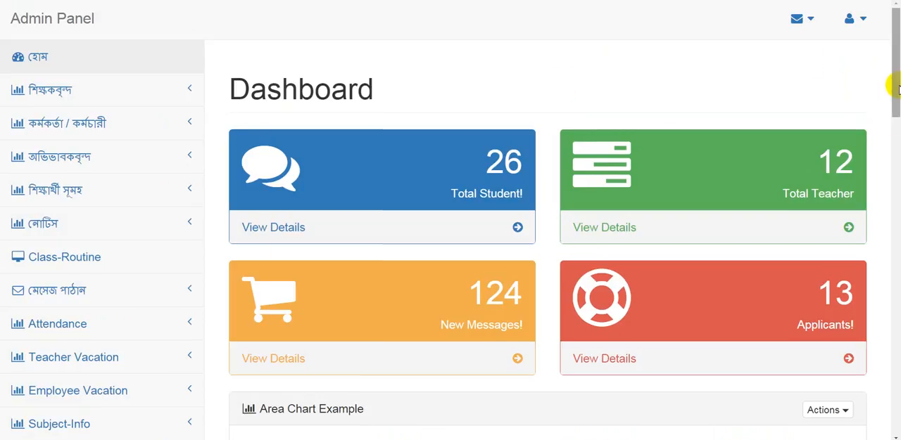
Open the teacher vacation list
drag(898, 88, 895, 110)
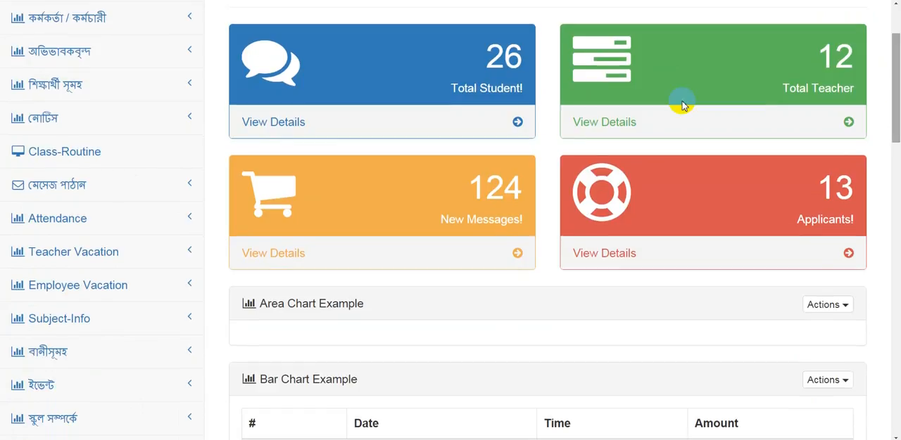
click(82, 256)
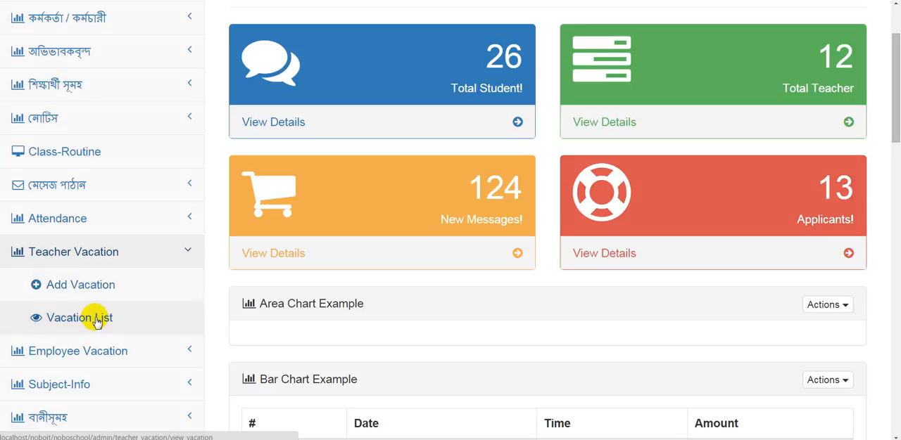
click(97, 321)
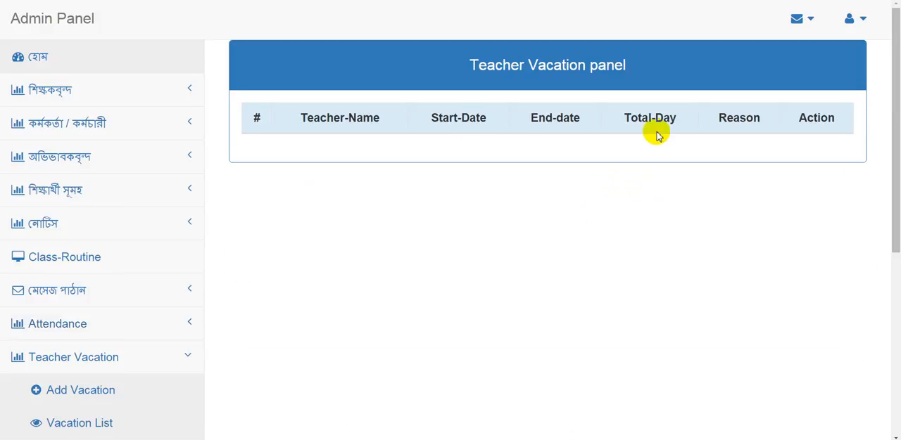
Start a new teacher vacation for the first listed teacher, starting 2015-09-18 and ending 2015-09-21
click(69, 392)
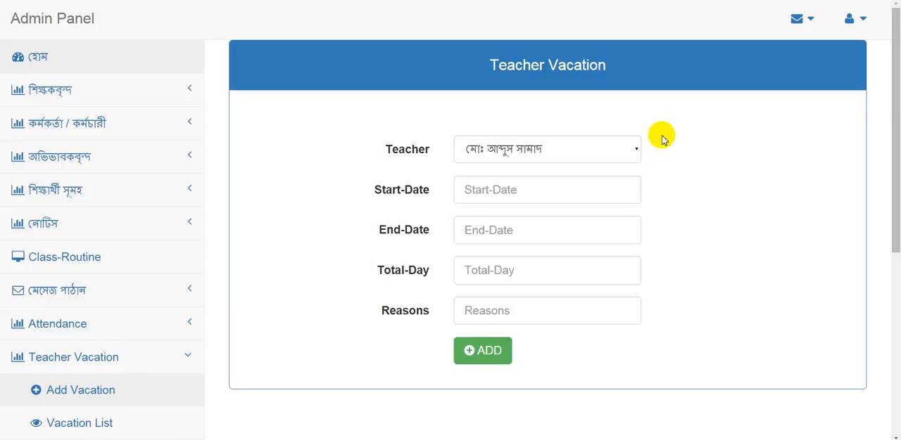
click(636, 147)
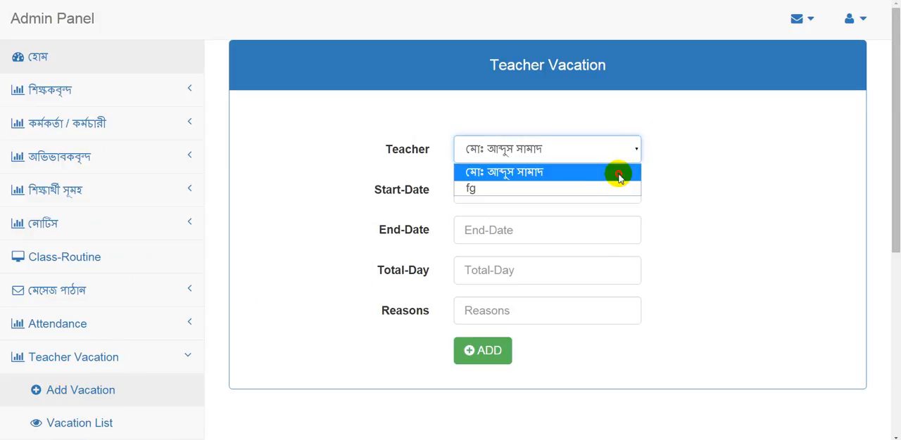
click(618, 173)
click(558, 190)
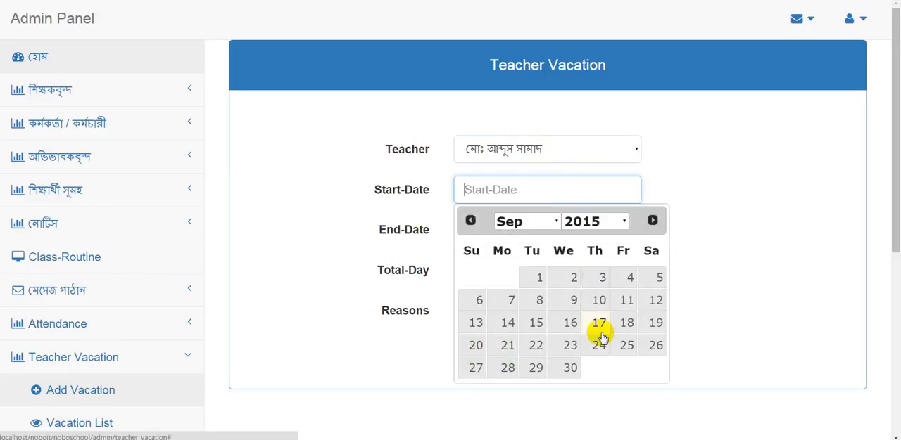
click(626, 322)
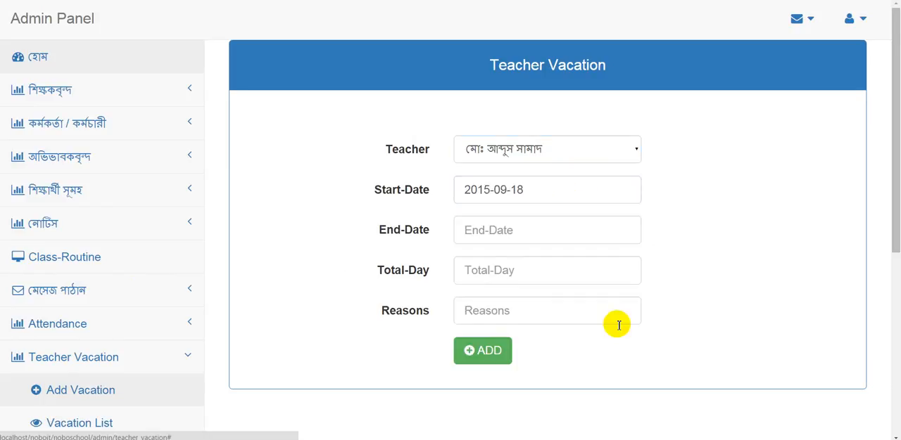
click(527, 228)
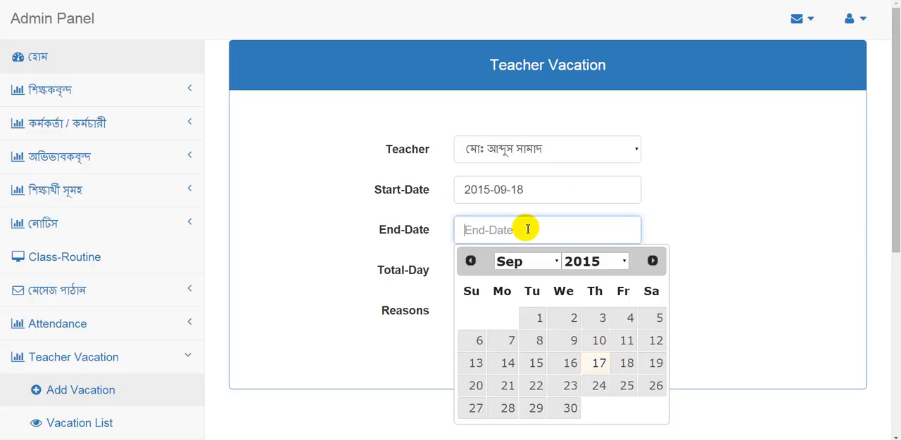
click(507, 387)
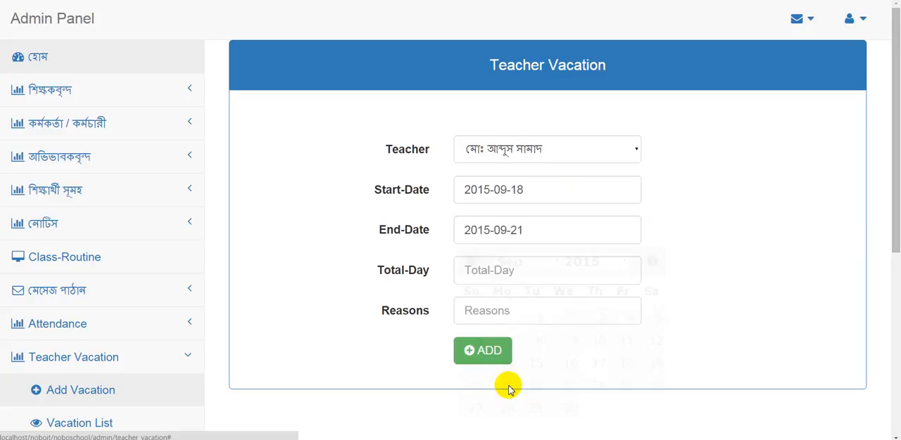
Enter Fever as the vacation reason and add the teacher vacation
click(514, 273)
click(511, 308)
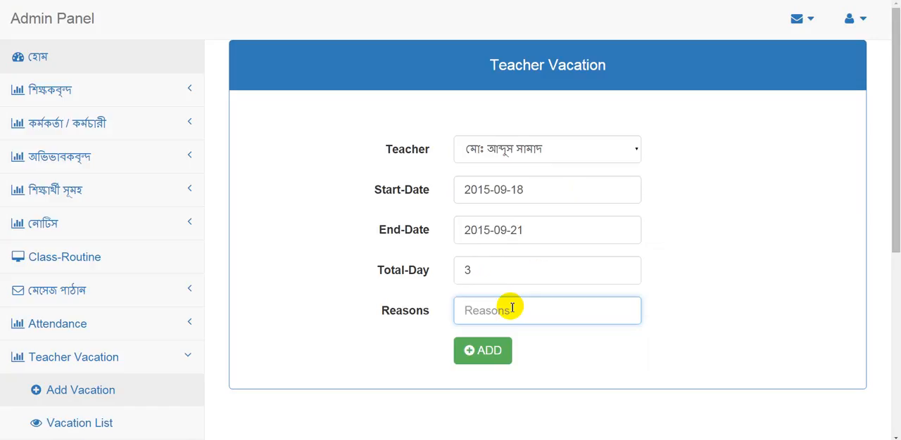
text(Fever)
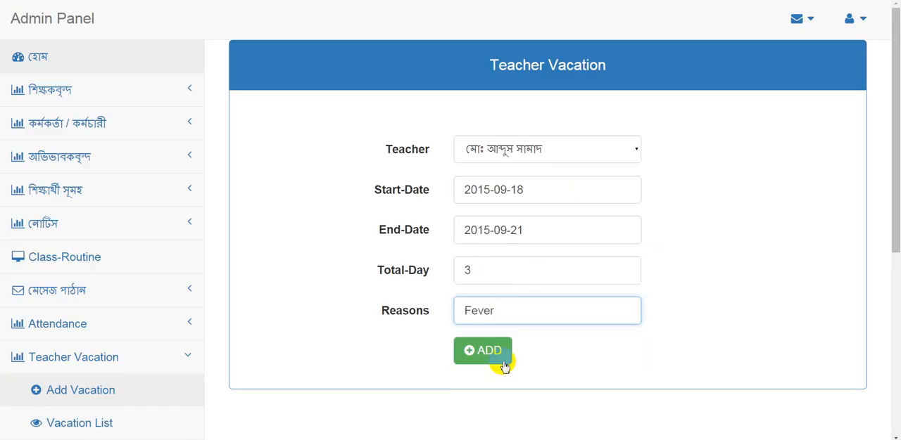
click(497, 359)
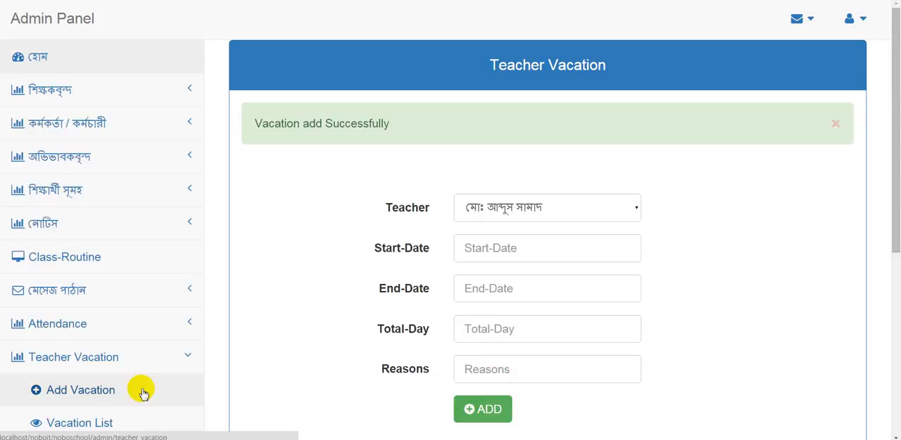
Open the teacher vacation list and review the added entry's teacher, dates, total days and reason
click(103, 424)
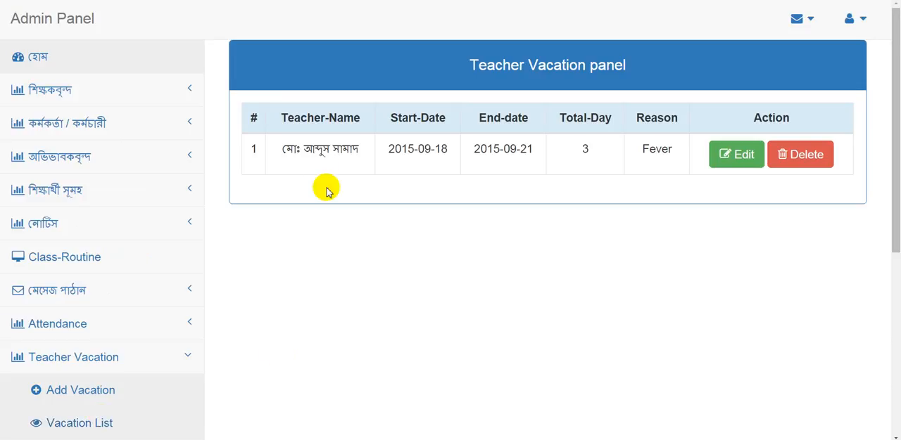
drag(328, 149, 419, 156)
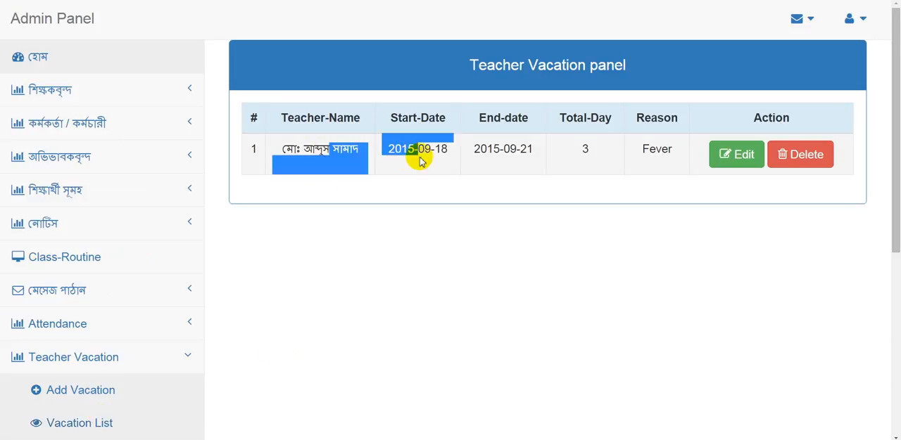
drag(480, 149, 546, 150)
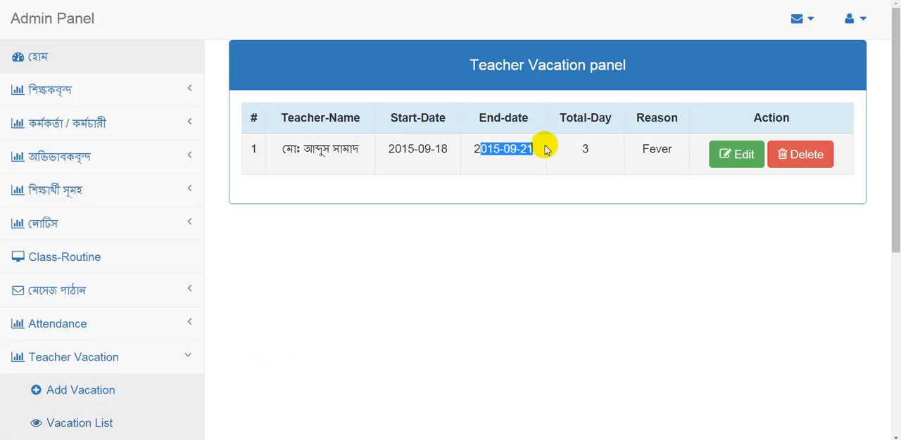
double_click(582, 146)
drag(676, 154, 633, 145)
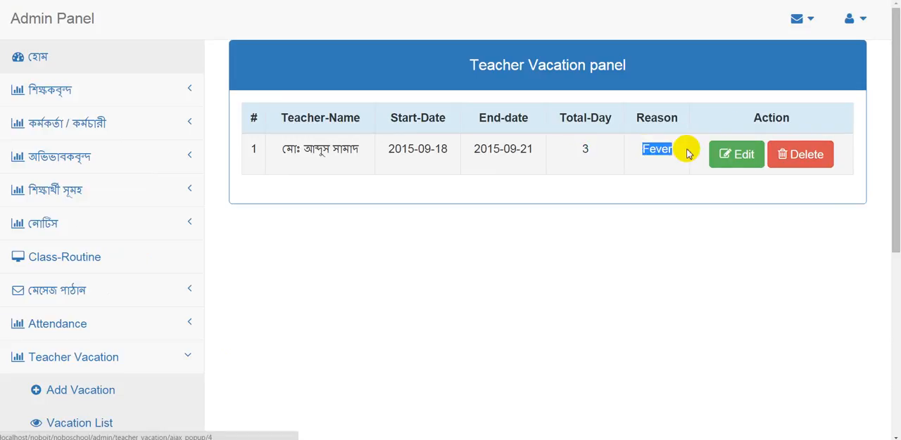
drag(581, 151, 596, 147)
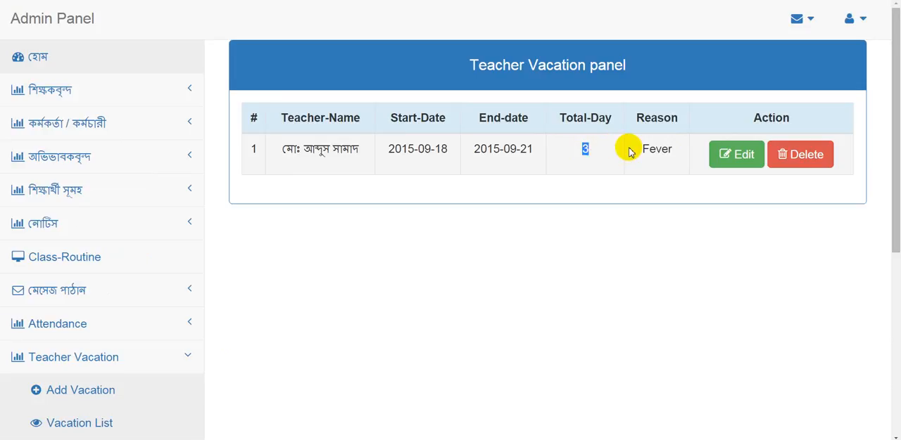
Open the teacher's Fever vacation entry for editing and set its total days to 7
click(742, 156)
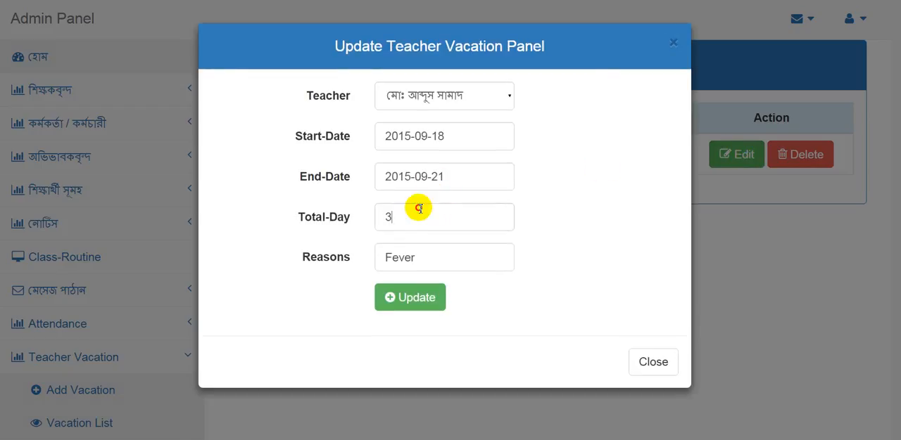
key(BackSpace)
text(7)
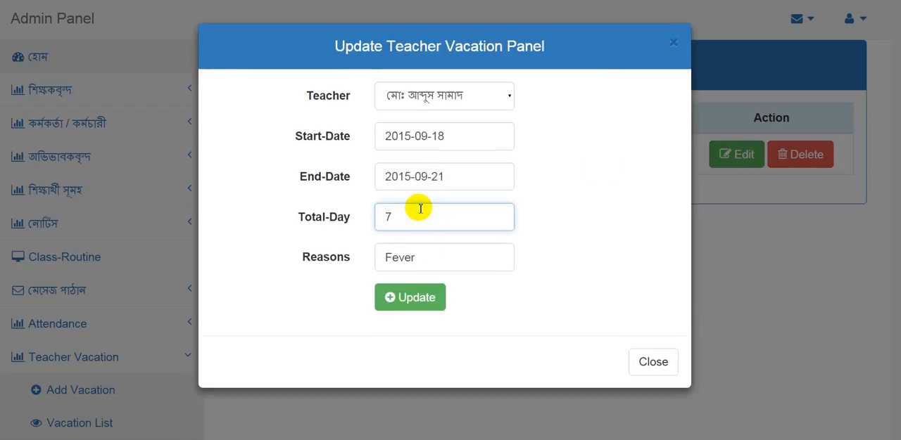
click(420, 302)
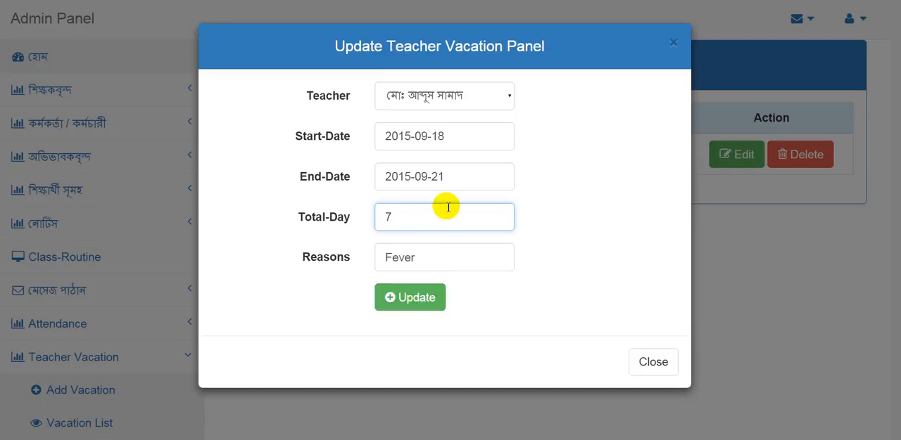
Set the vacation's end date to 2015-09-24 and save the update
click(455, 181)
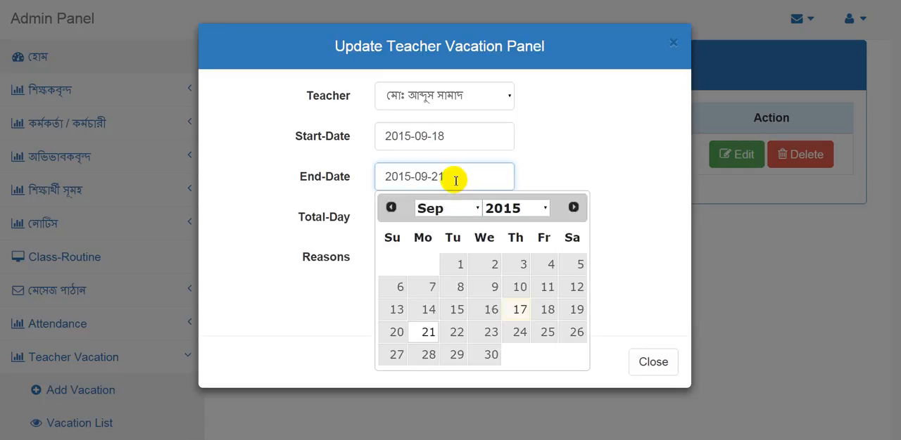
click(518, 333)
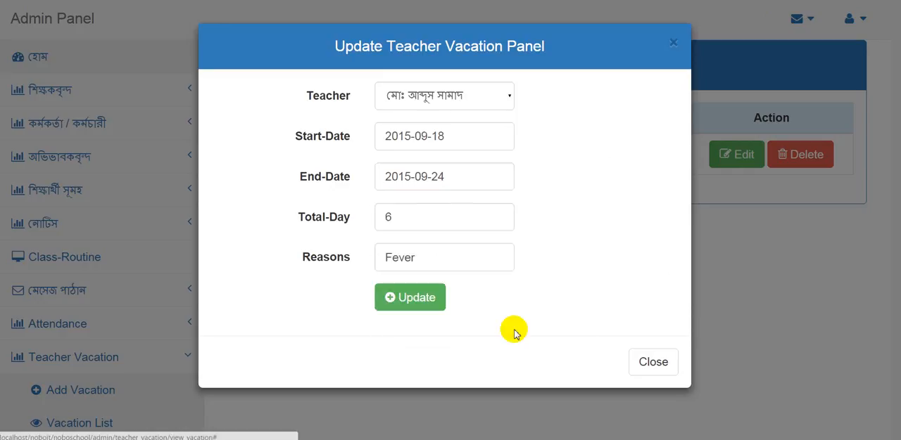
click(427, 302)
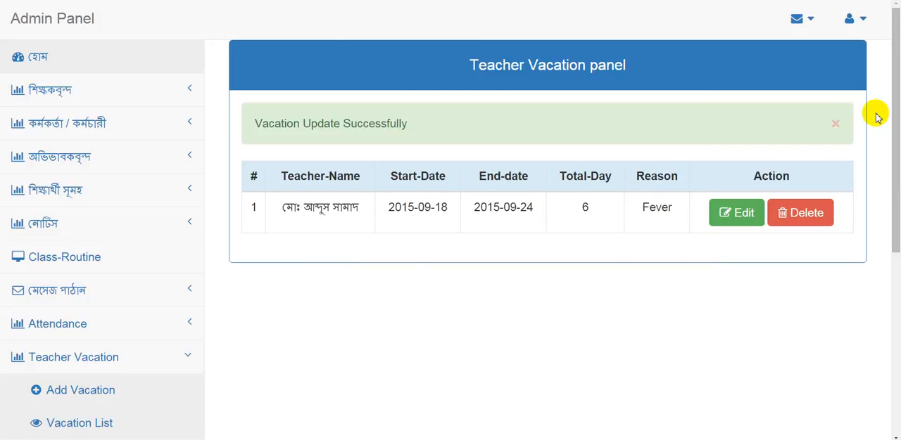
Open the employee vacation list
drag(894, 121, 895, 181)
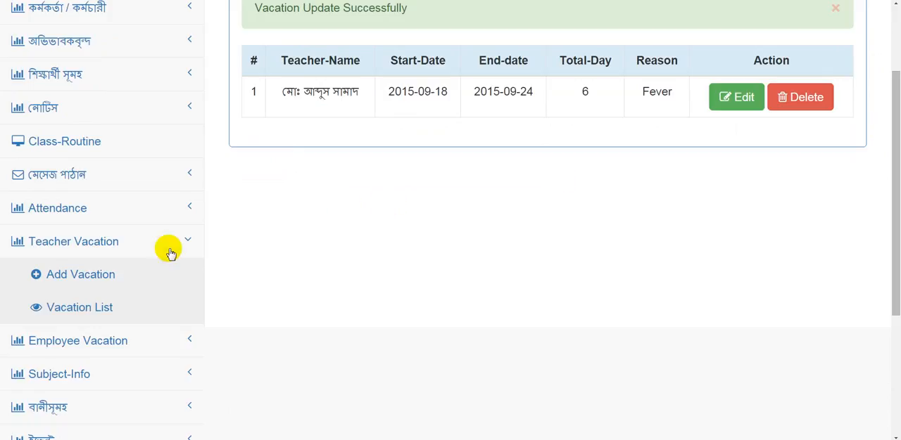
click(91, 344)
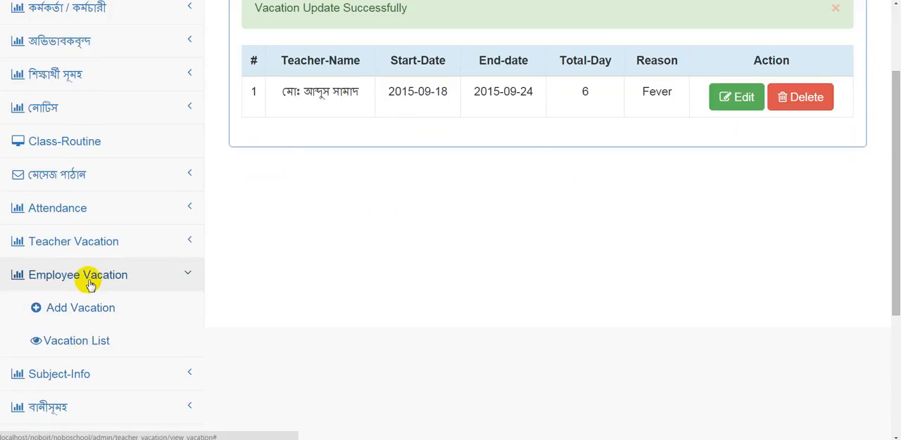
click(84, 339)
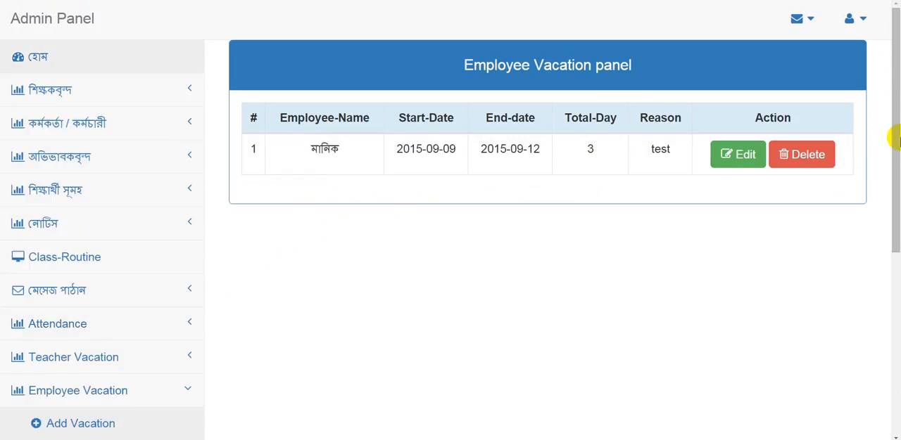
Start a new employee vacation entry for the same employee as the existing test vacation, with start date 2015-09-18
drag(893, 141, 895, 202)
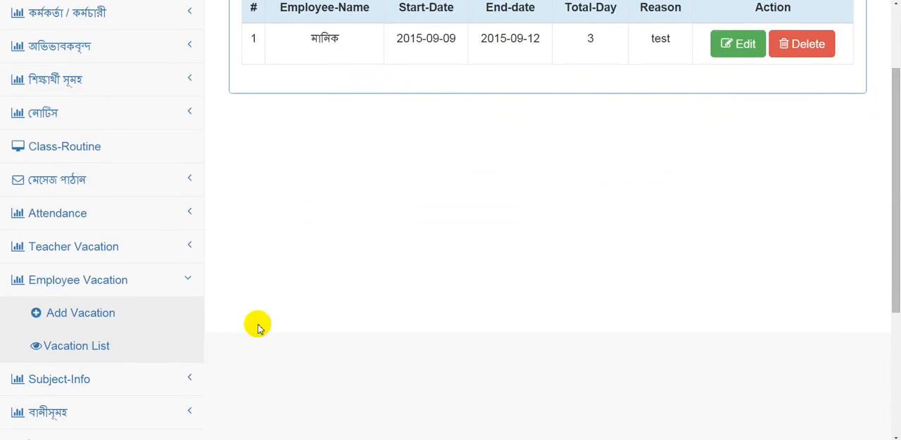
click(104, 324)
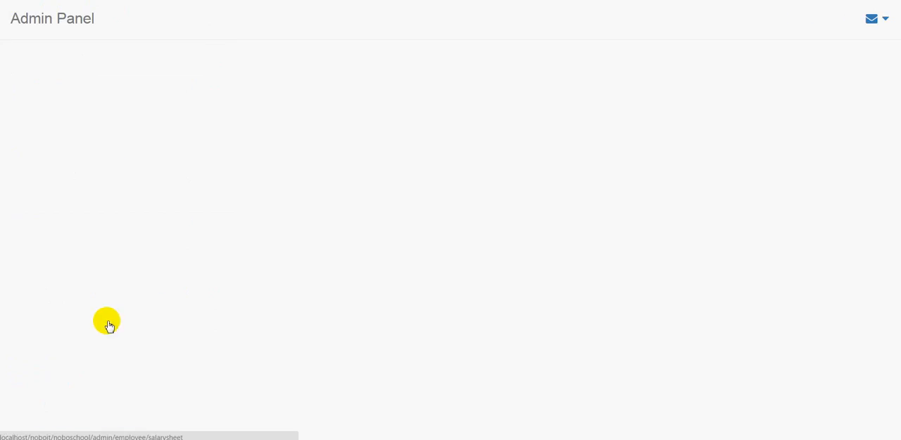
click(549, 149)
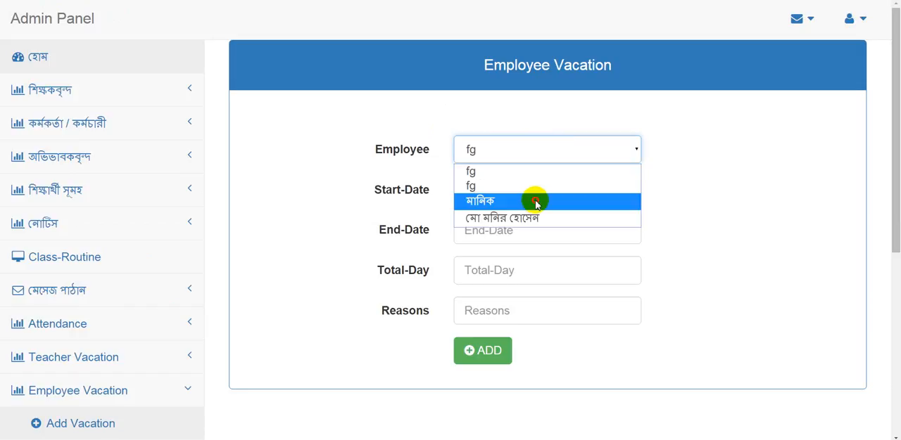
click(536, 202)
click(533, 193)
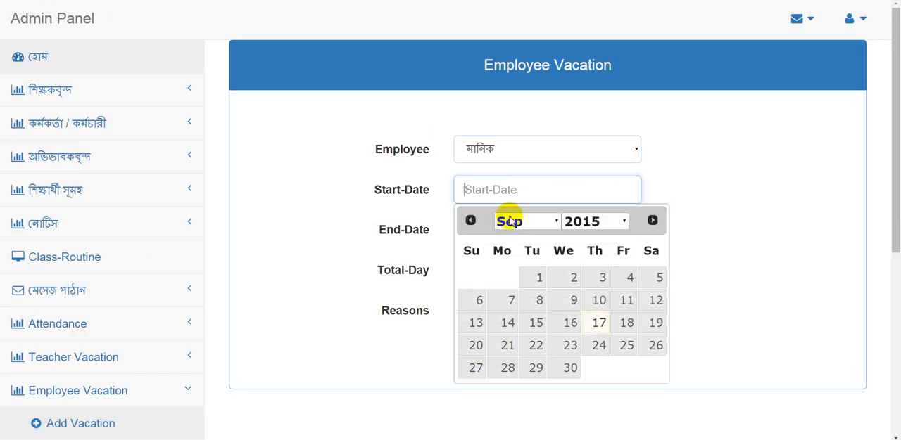
click(625, 324)
click(493, 267)
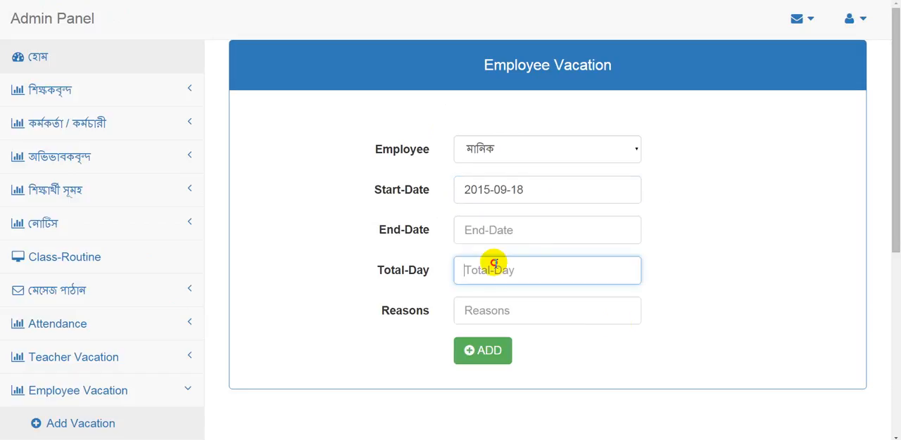
click(494, 239)
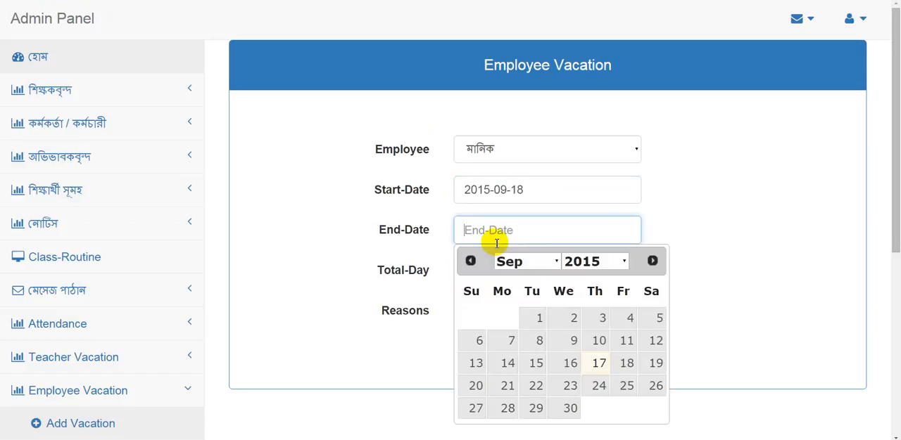
click(626, 363)
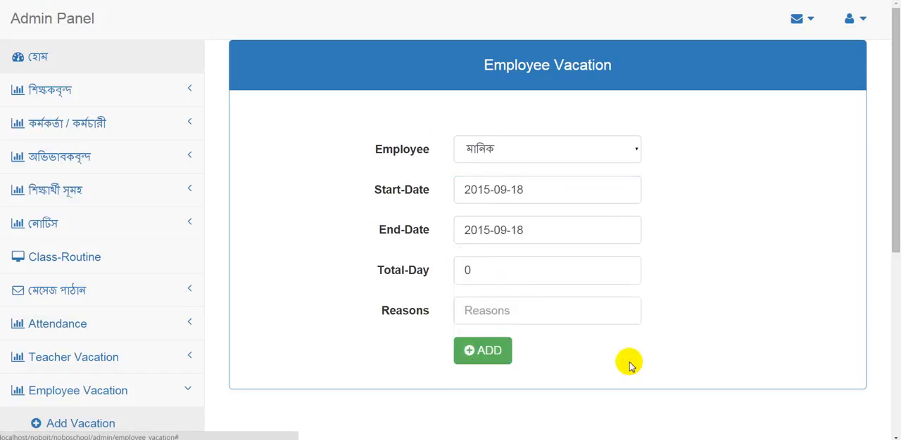
click(510, 266)
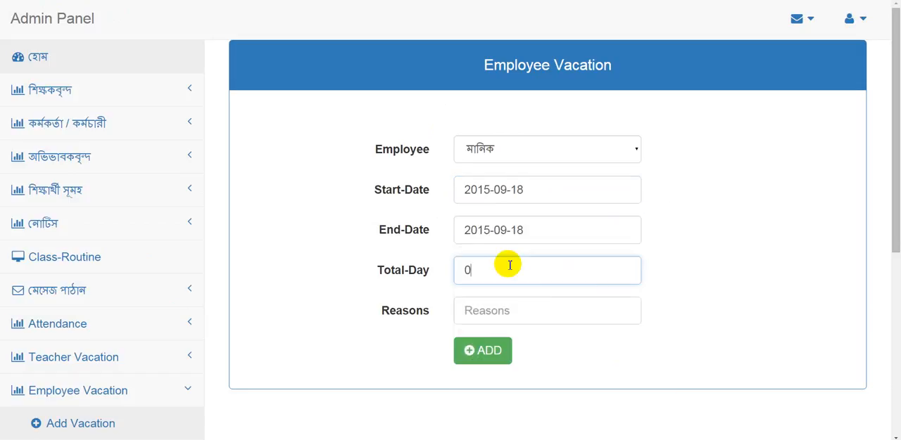
Set the employee vacation's end date to 2015-09-25
click(546, 229)
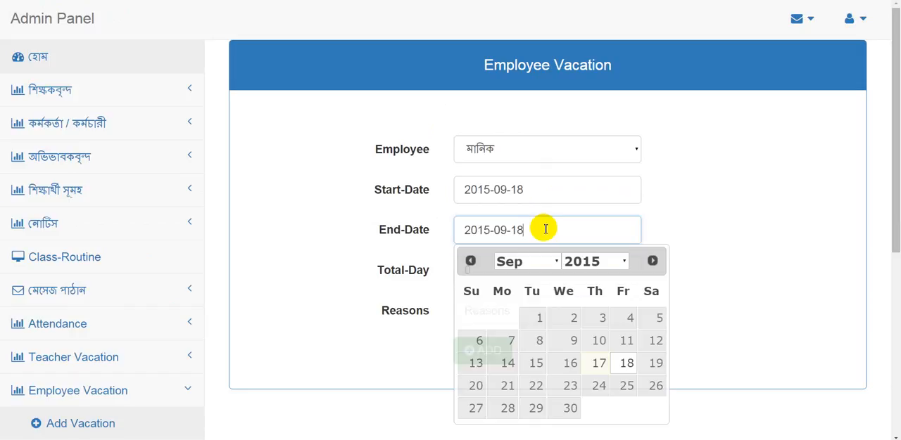
click(627, 385)
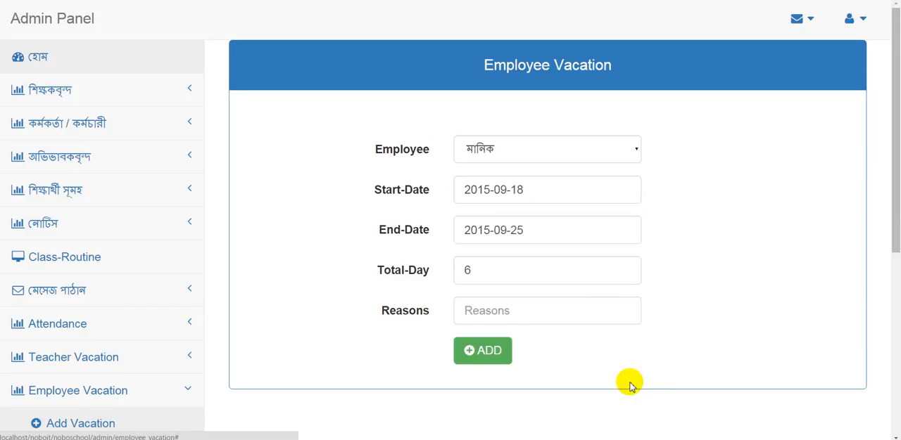
click(540, 280)
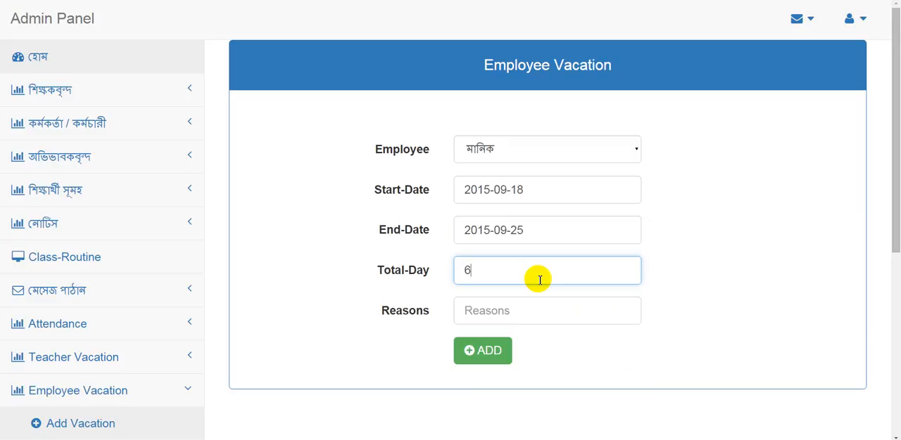
Enter Wedding Program as the vacation reason and add the employee vacation
click(538, 318)
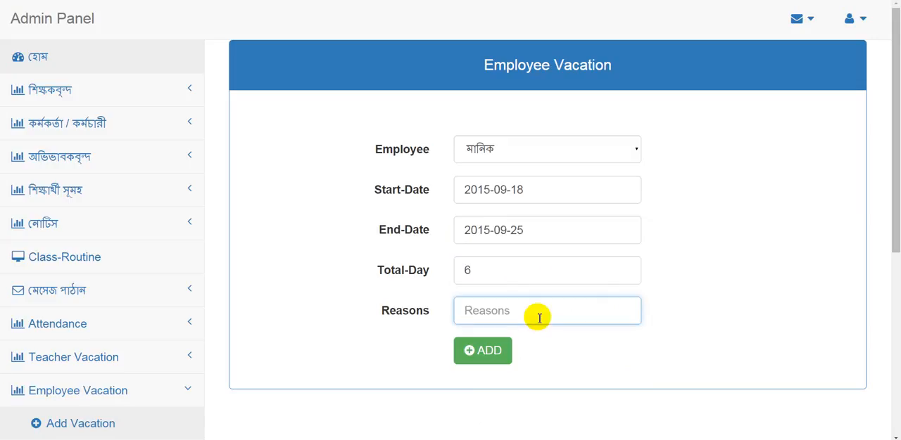
text(Wedding Program)
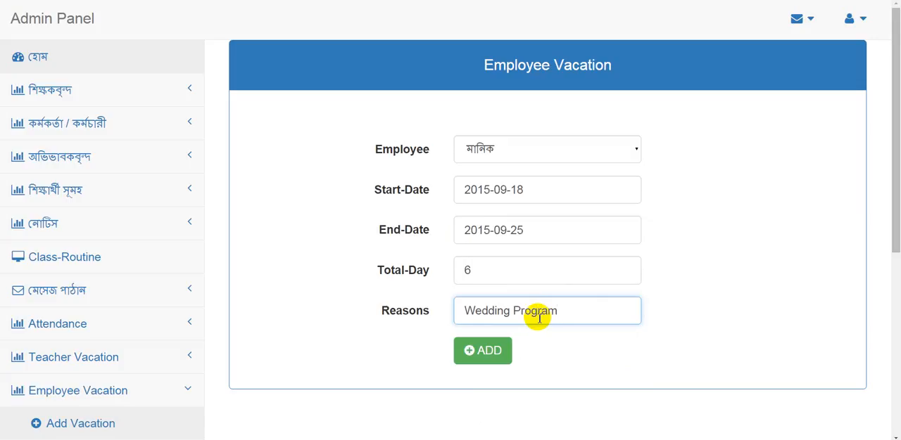
click(501, 360)
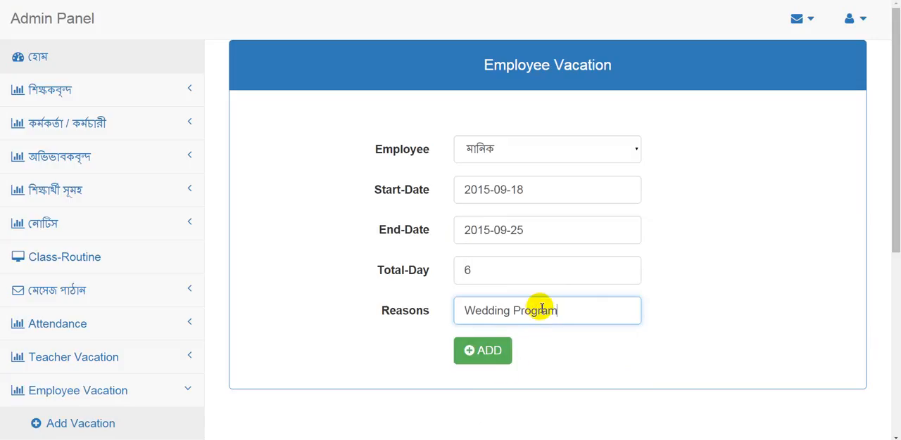
click(495, 361)
click(496, 359)
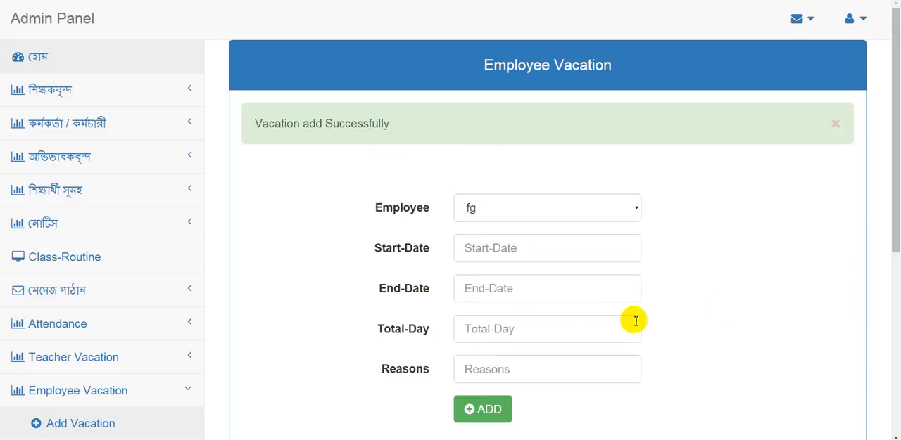
Open the employee vacation list to review the added Wedding Program entry
drag(898, 213, 895, 266)
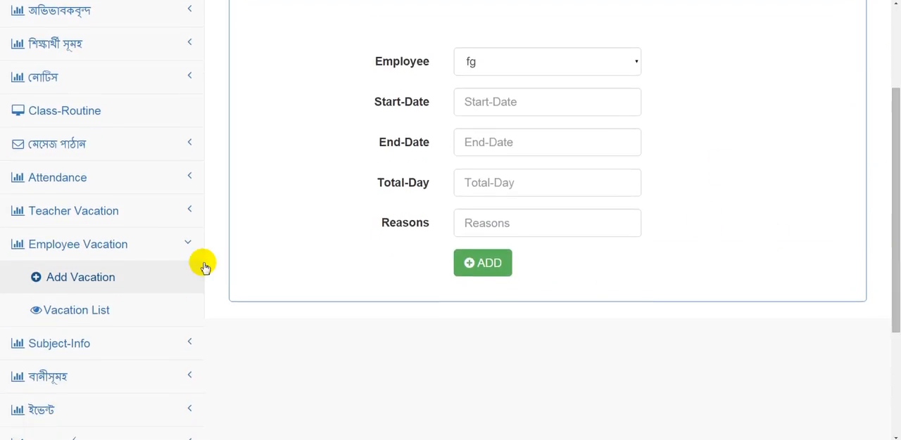
click(81, 310)
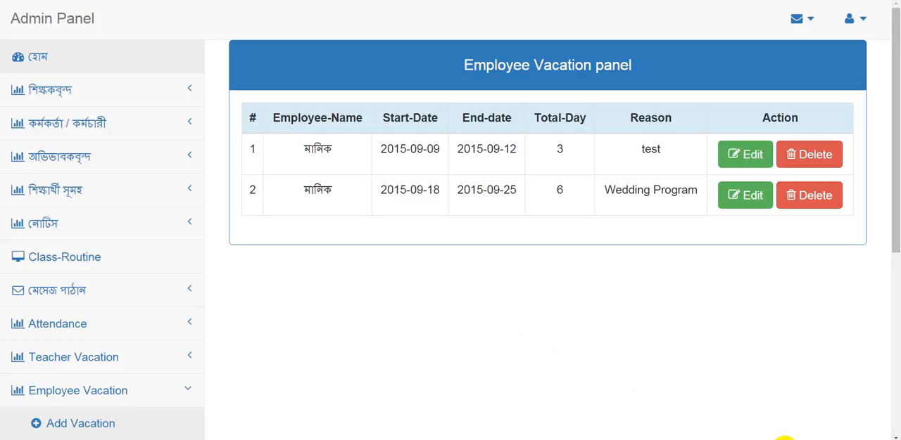
click(785, 439)
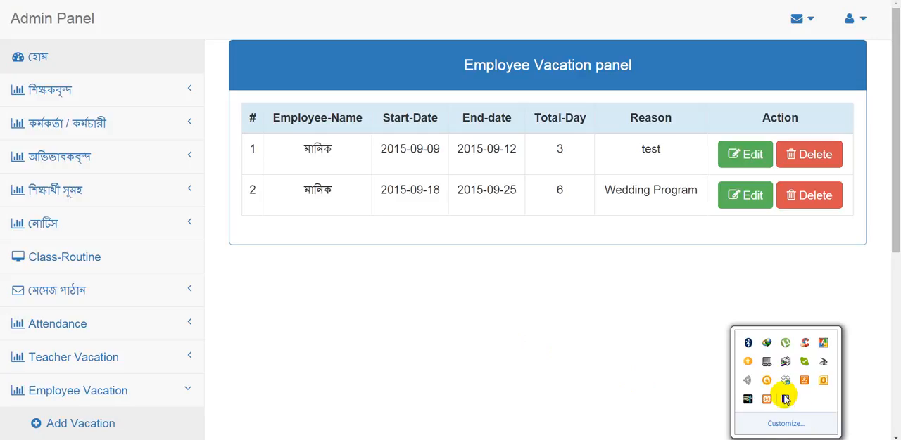